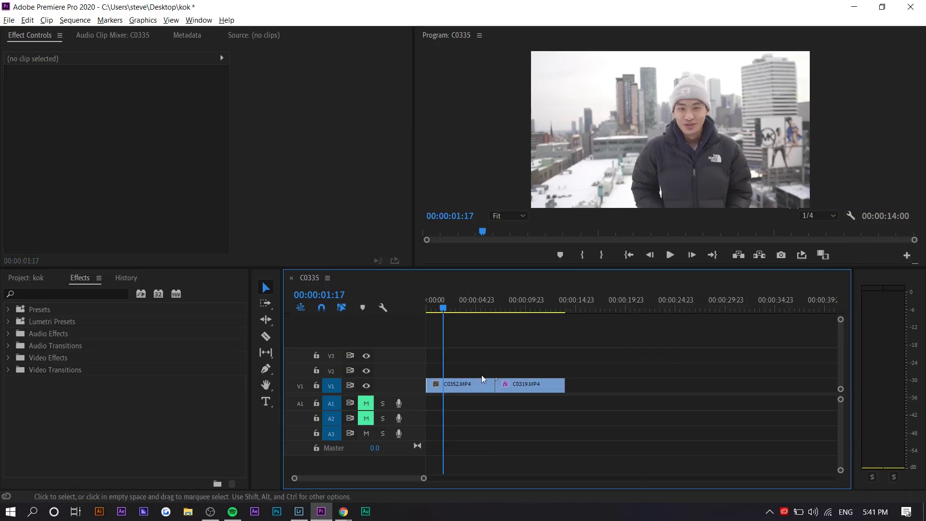
- Stack the C0319.MP4 clip on track V2 directly above C0352.MP4, starting at the beginning of the sequence
mouse_move(505, 394)
mouse_move(466, 308)
mouse_down()
mouse_move(522, 310)
mouse_move(457, 319)
mouse_up()
drag(526, 383, 457, 368)
click(525, 367)
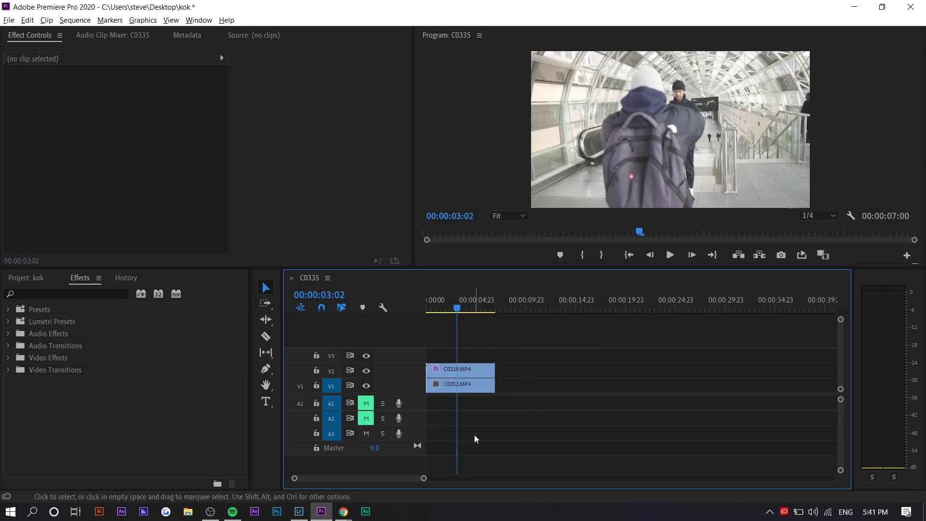
- Turn on Safe Margins in the Program Monitor
click(852, 219)
click(717, 217)
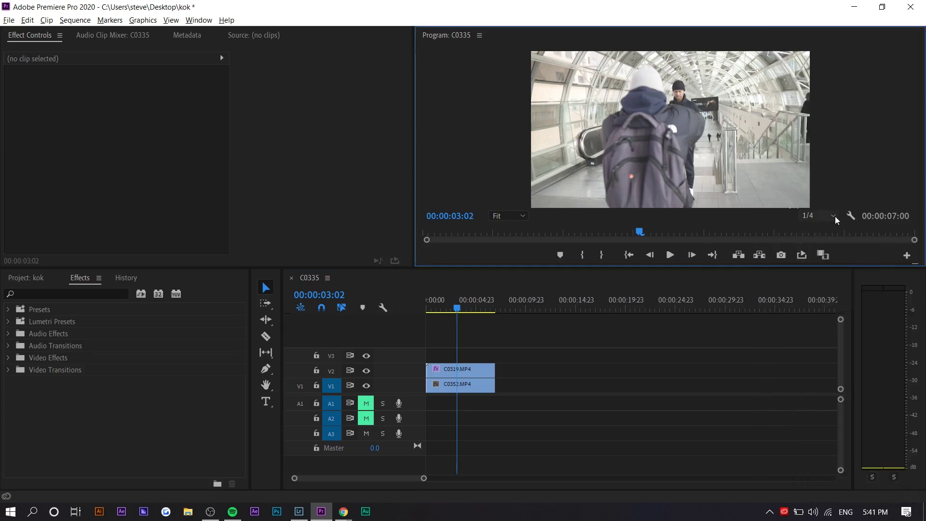
click(852, 216)
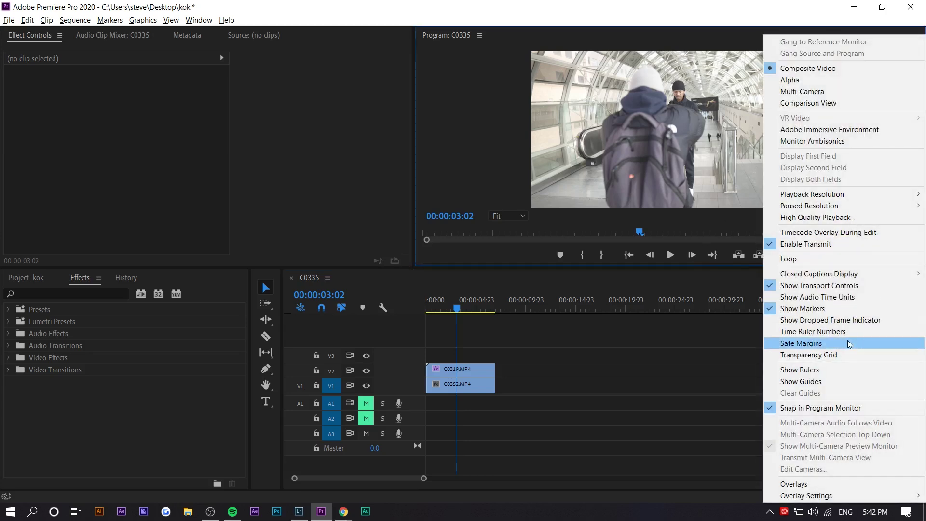
click(847, 342)
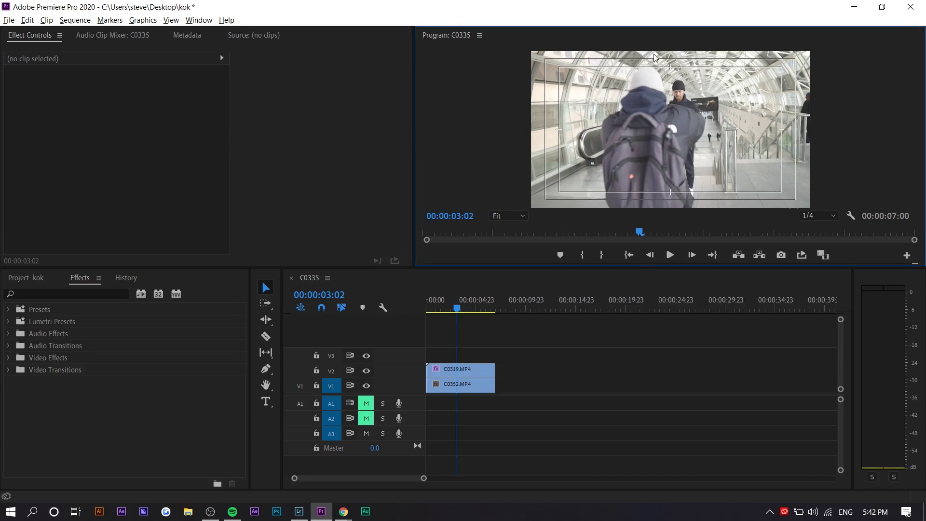
- Shift C0319.MP4 to the left by setting its horizontal position to 507, checking the framing at other times in the clip
click(463, 370)
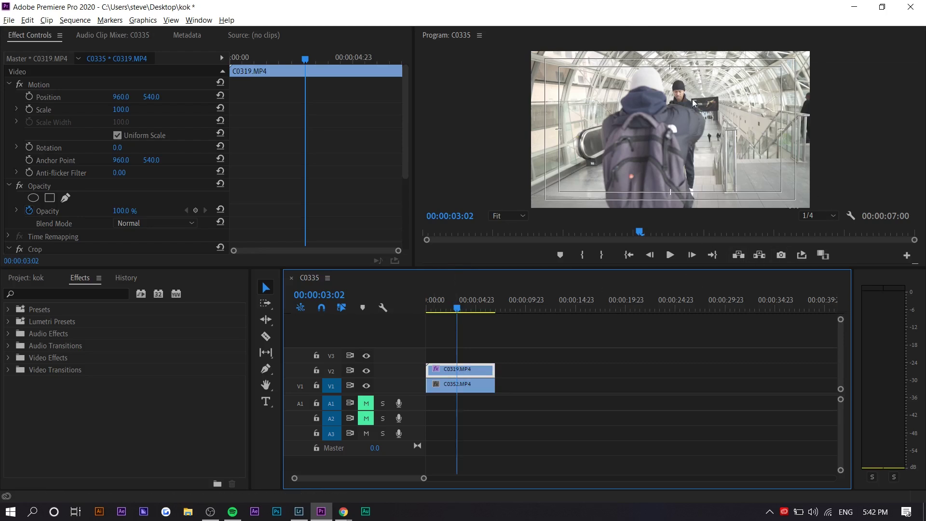
drag(121, 96, 2, 96)
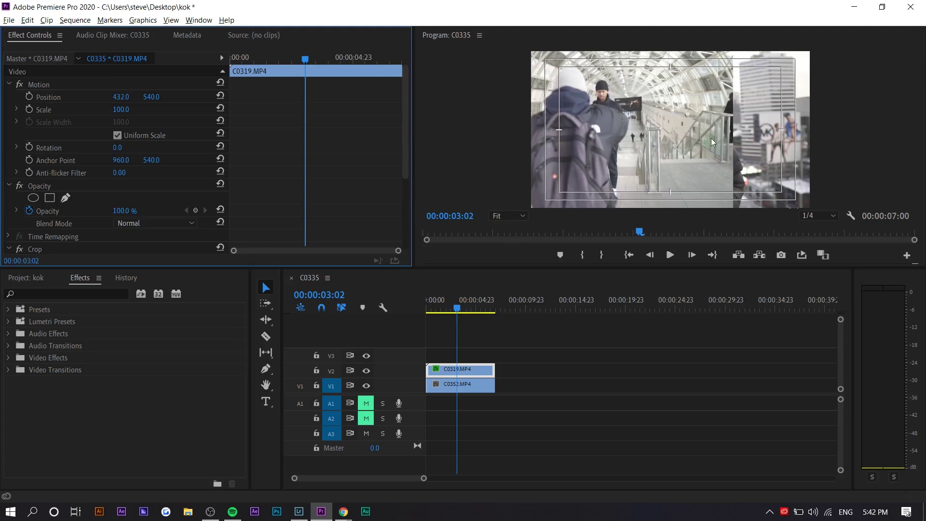
drag(467, 309, 476, 312)
drag(125, 97, 161, 97)
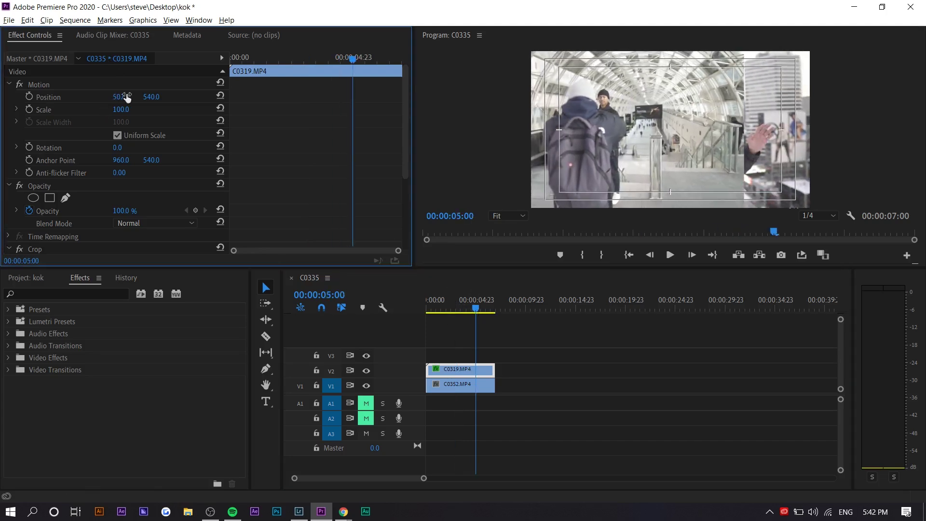
drag(475, 303, 451, 303)
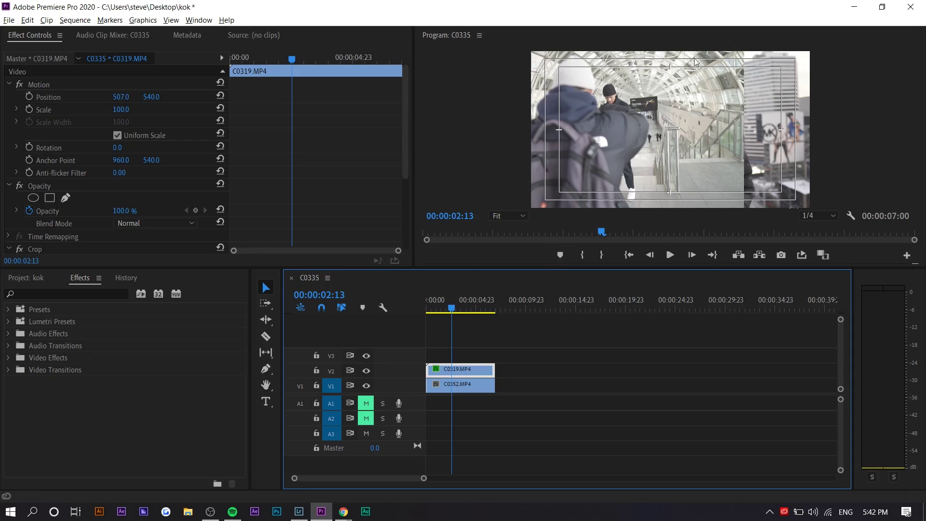
- Find the Crop effect and apply it to the C0319.MP4 clip on track V2
click(107, 294)
text(crop)
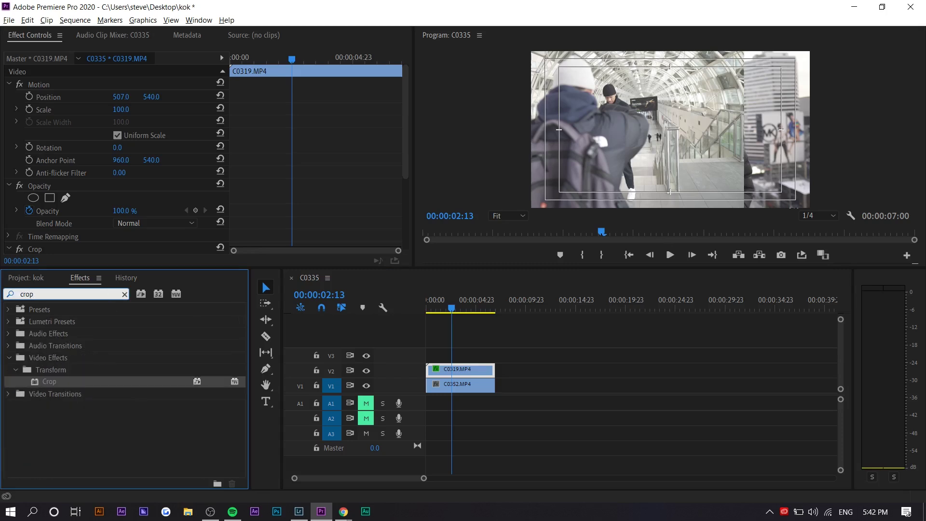
drag(56, 385, 473, 362)
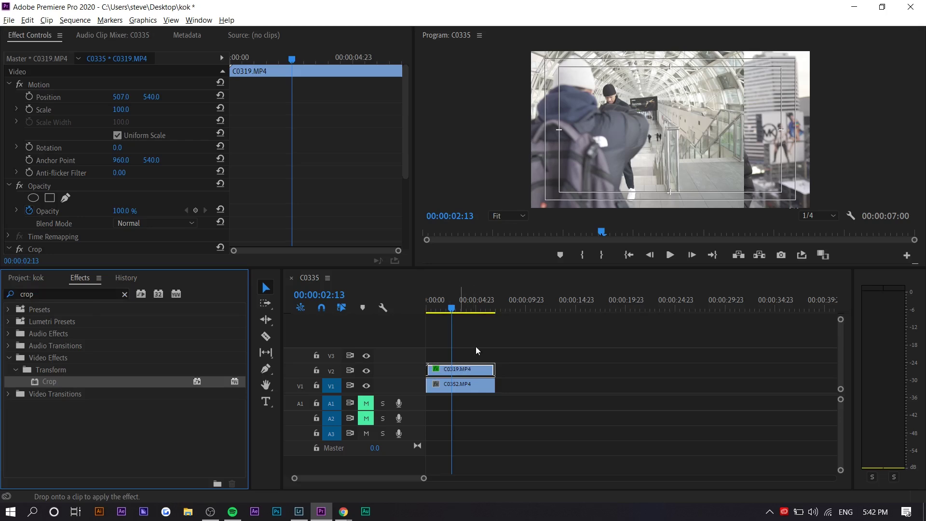
- Set the new Crop effect's Right value to 26.5% on C0319.MP4 so its edge meets the frame's center mark
scroll(337, 203, down, 4)
drag(119, 203, 160, 203)
click(129, 203)
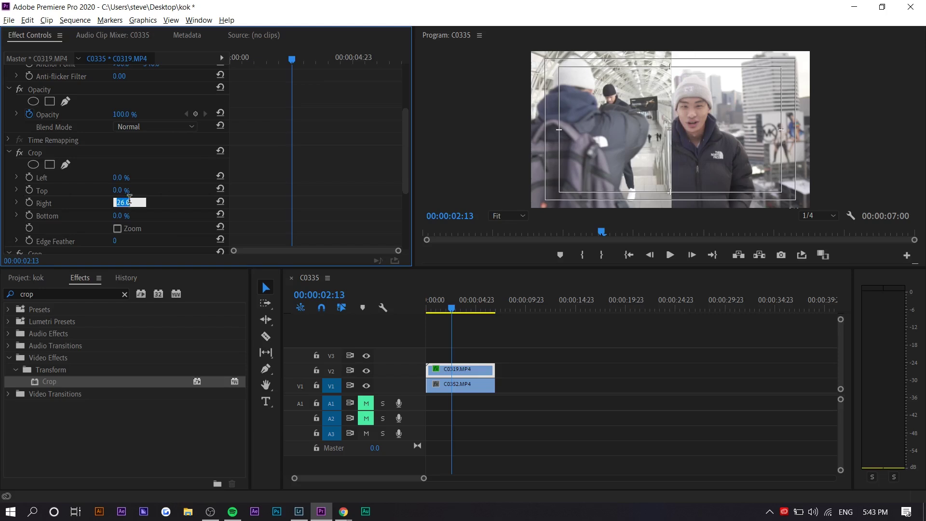
text(27)
key(Return)
text(2)
key(Return)
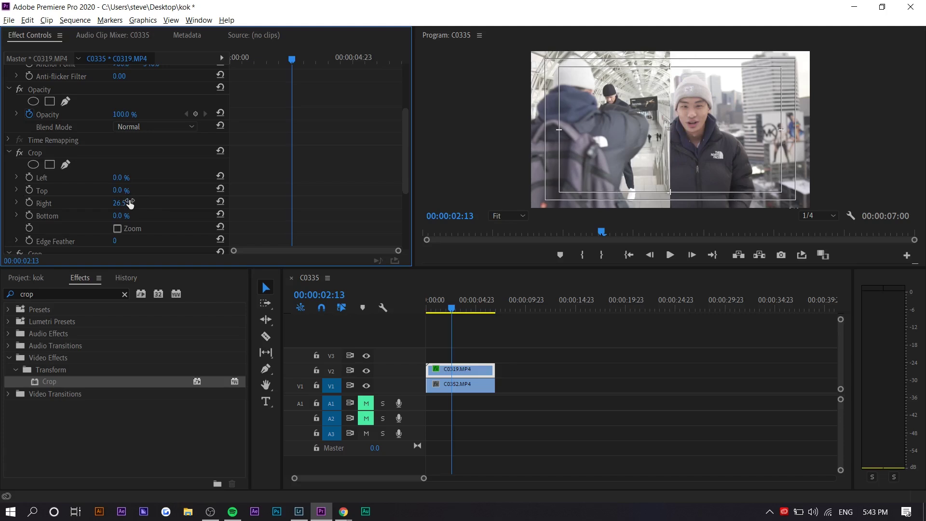
- Try a Right crop value of 27.7% on C0319.MP4
click(129, 203)
text(27.7)
key(Return)
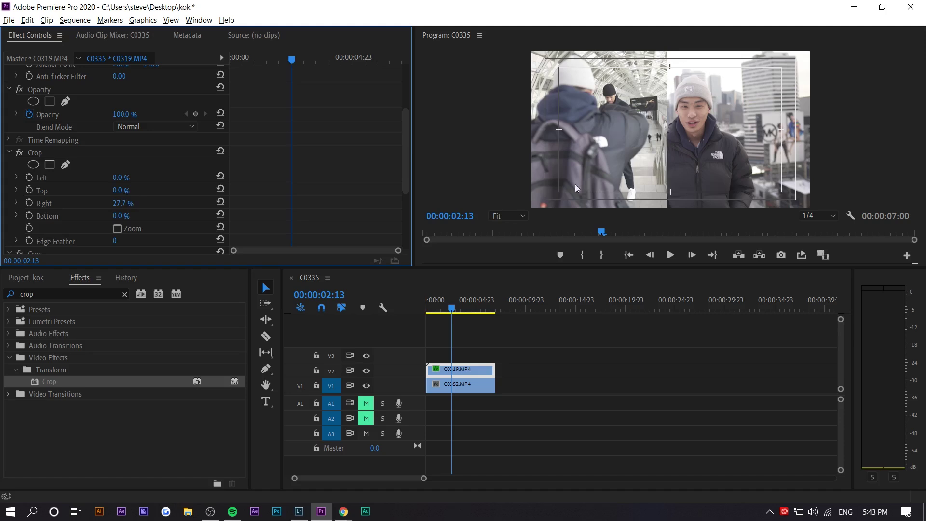
- Set the horizontal position of C0352.MP4 on track V1 to 1433 and check the split-screen framing through the sequence
key(space)
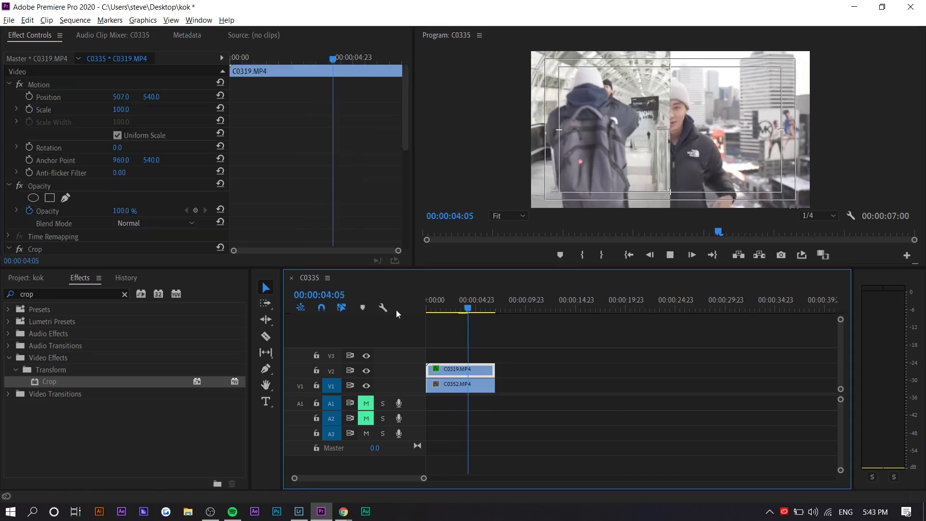
click(463, 380)
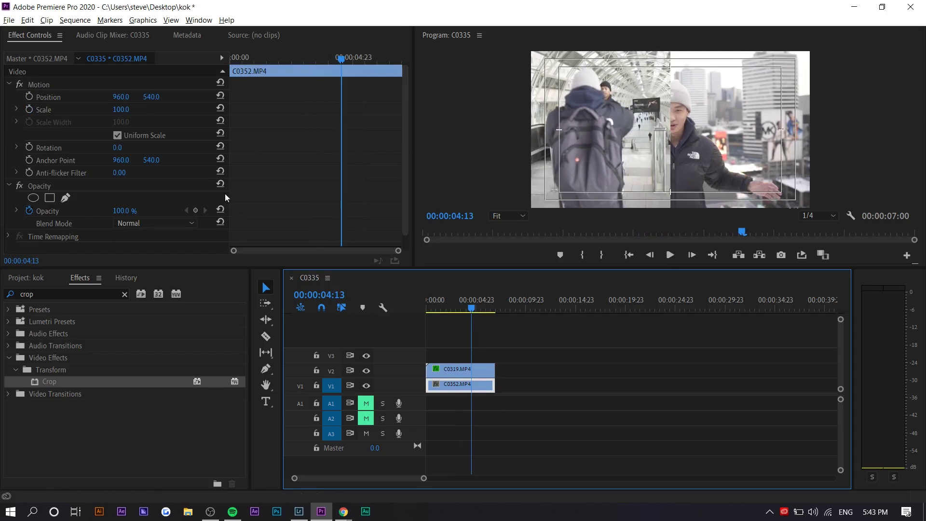
mouse_move(118, 97)
mouse_down()
mouse_move(127, 97)
mouse_move(116, 97)
mouse_up()
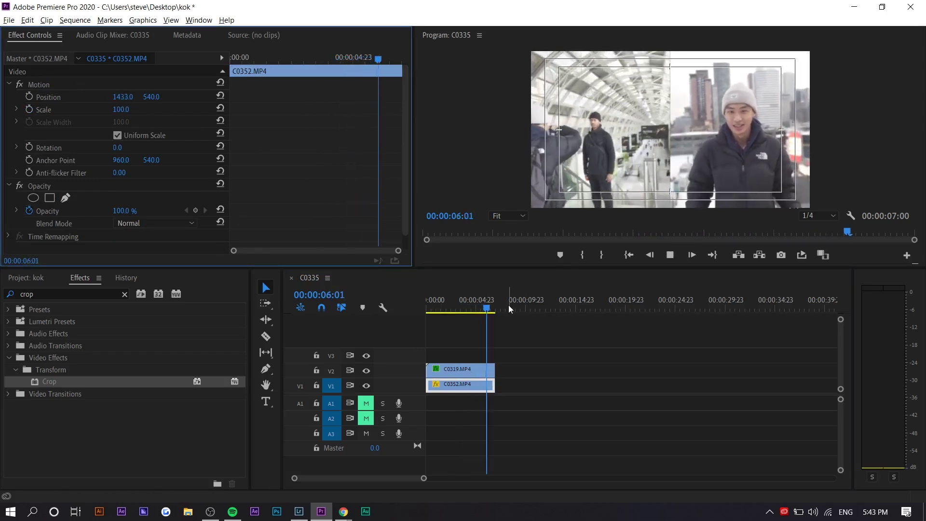
click(432, 312)
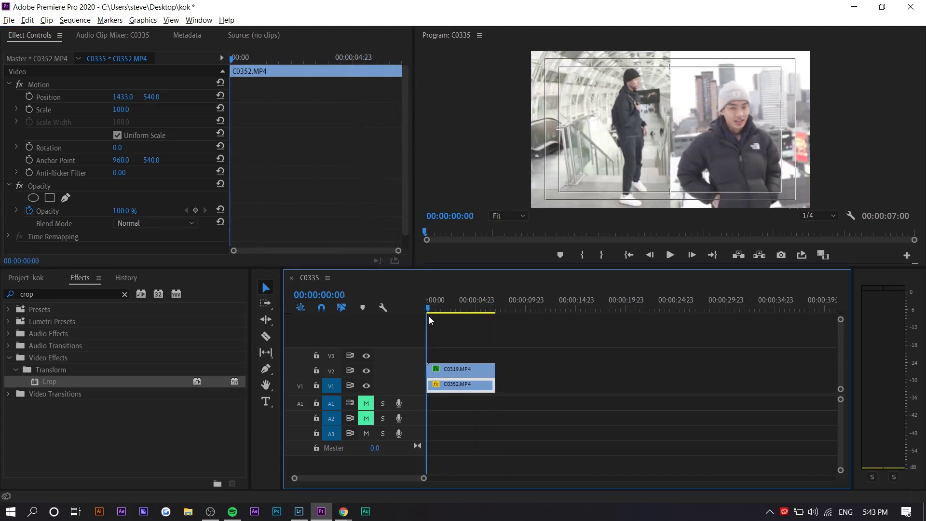
drag(435, 316, 457, 317)
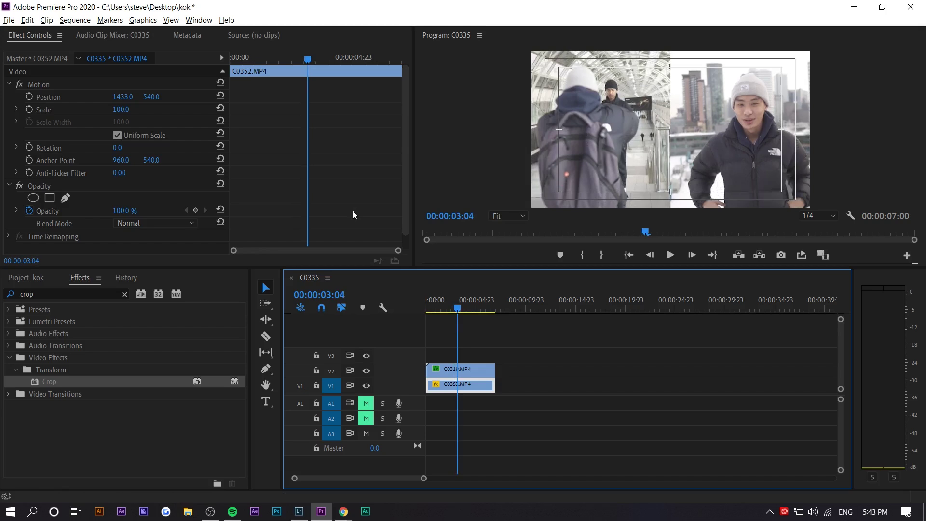
scroll(300, 156, down, 1)
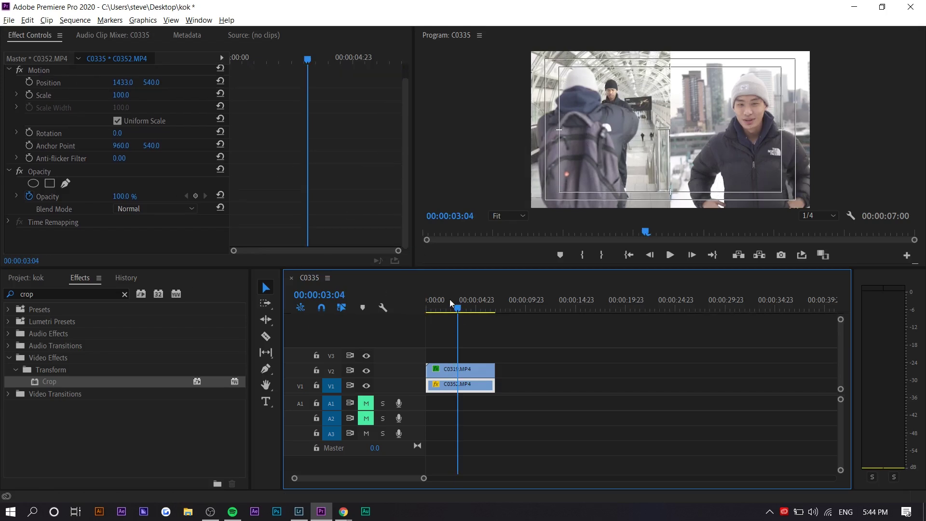
scroll(450, 332, down, 1)
- Try scaling C0319.MP4 down to 81% and moving it to position 582, 356, and undo these changes
click(453, 370)
drag(122, 110, 167, 97)
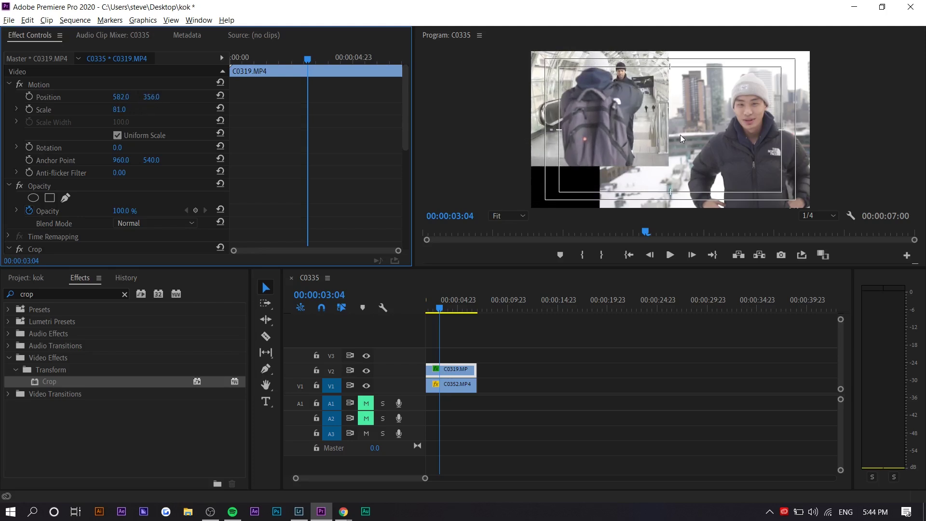
key(ctrl+z)
key(ctrl+z)
key(ctrl+z)
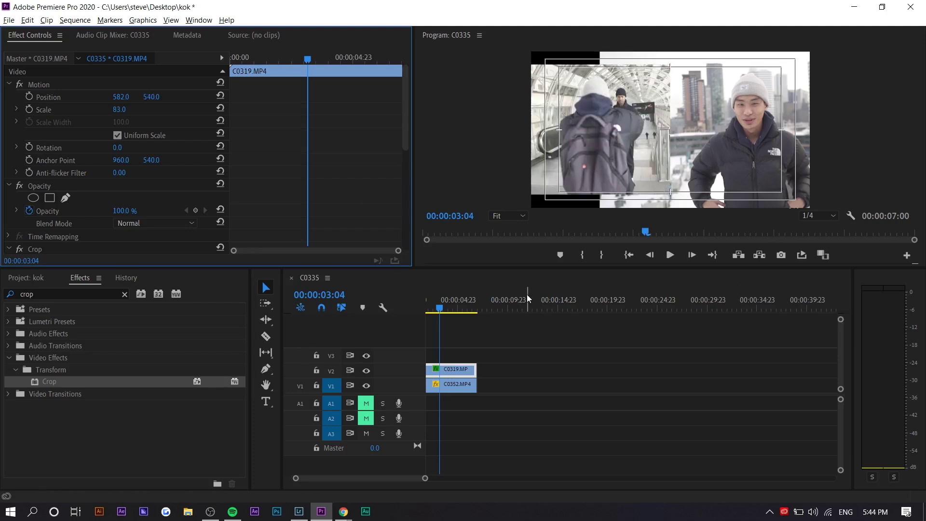
key(ctrl+z)
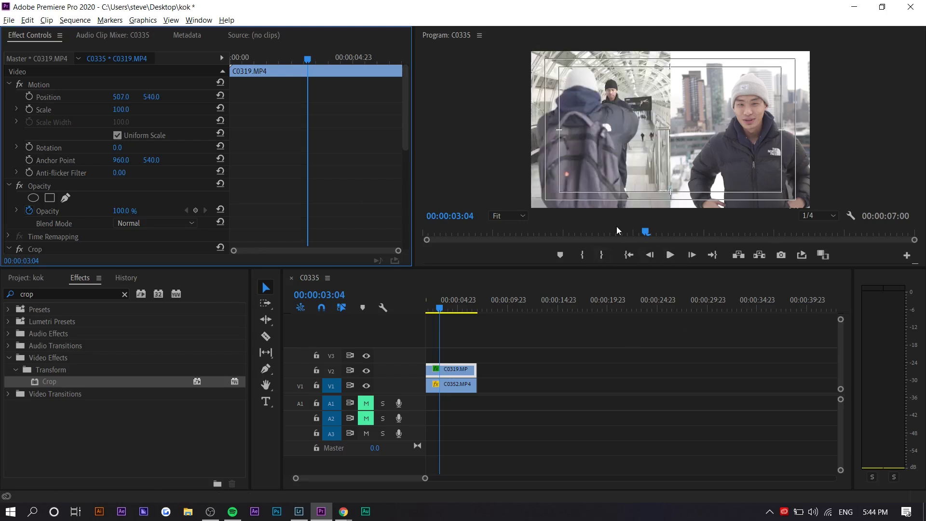
- Play the split-screen sequence from the start to review both clips side by side
drag(440, 307, 424, 306)
key(space)
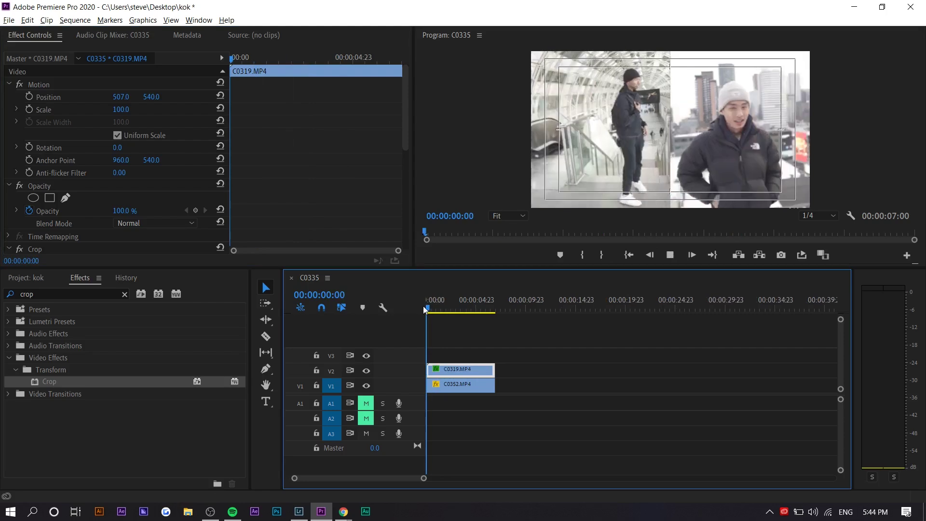
key(space)
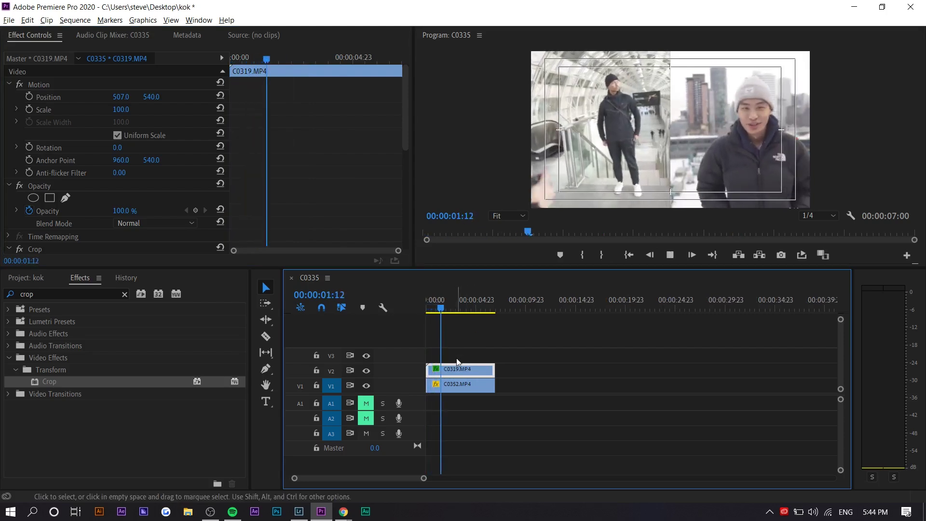
- Animate the Position of C0319.MP4 with keyframes of 507 at 00:00:01:04 and 359 horizontally at 00:00:00:10
key(equal)
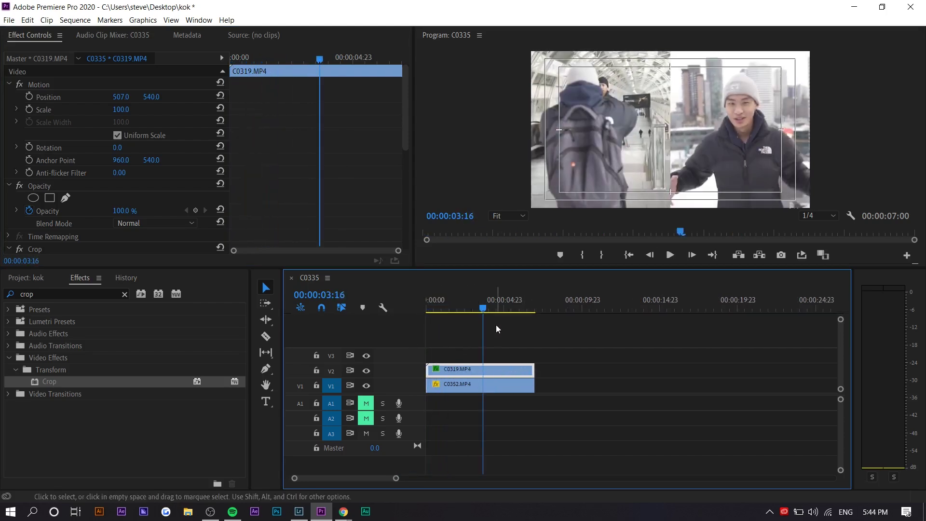
drag(236, 57, 259, 57)
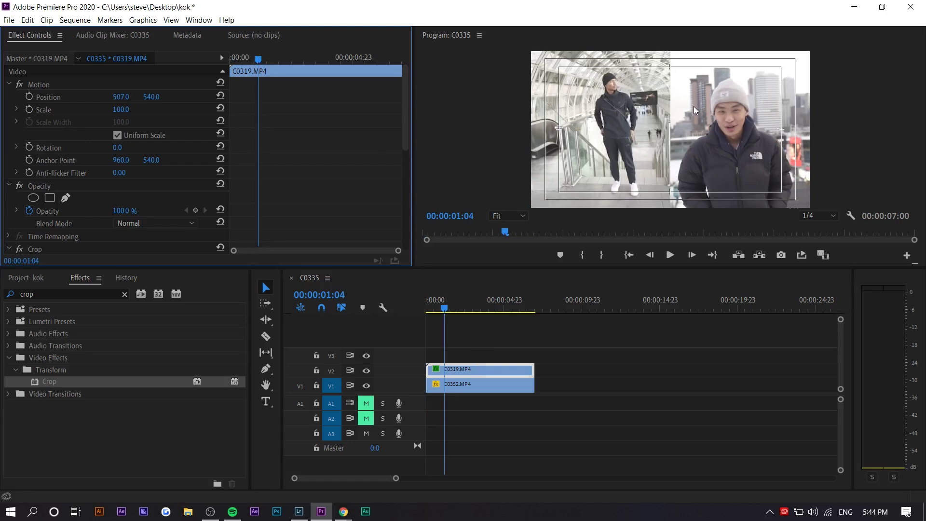
click(27, 95)
click(240, 59)
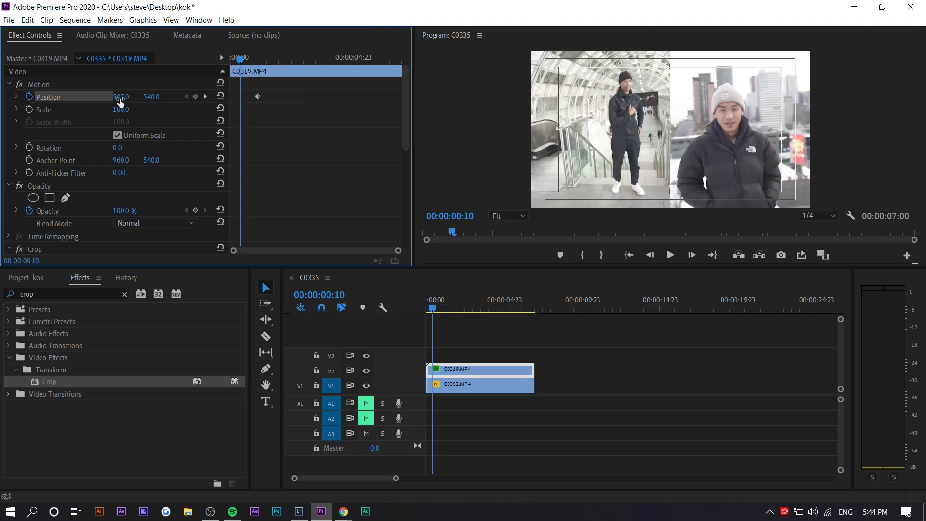
drag(121, 97, 49, 96)
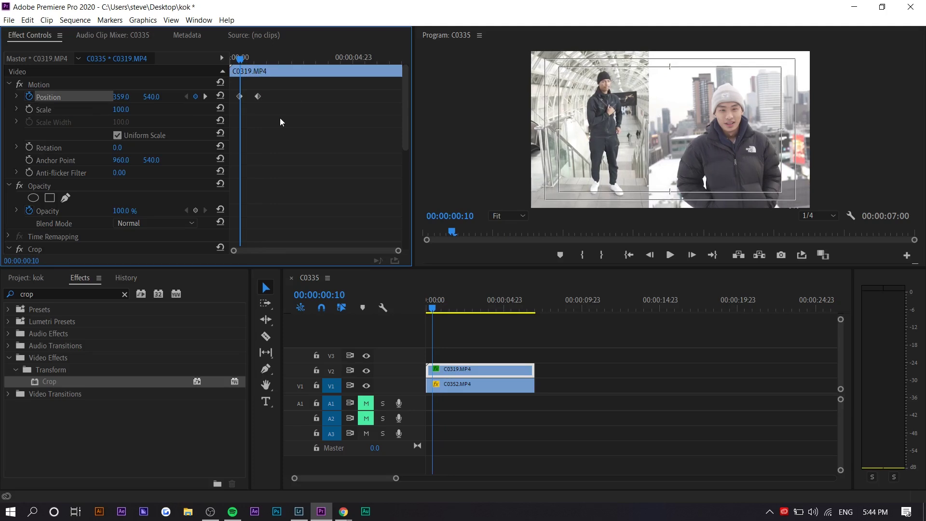
- Preview the slide-in and move the first Position keyframe of C0319.MP4 to the start of the clip
key(space)
key(space)
drag(249, 59, 247, 59)
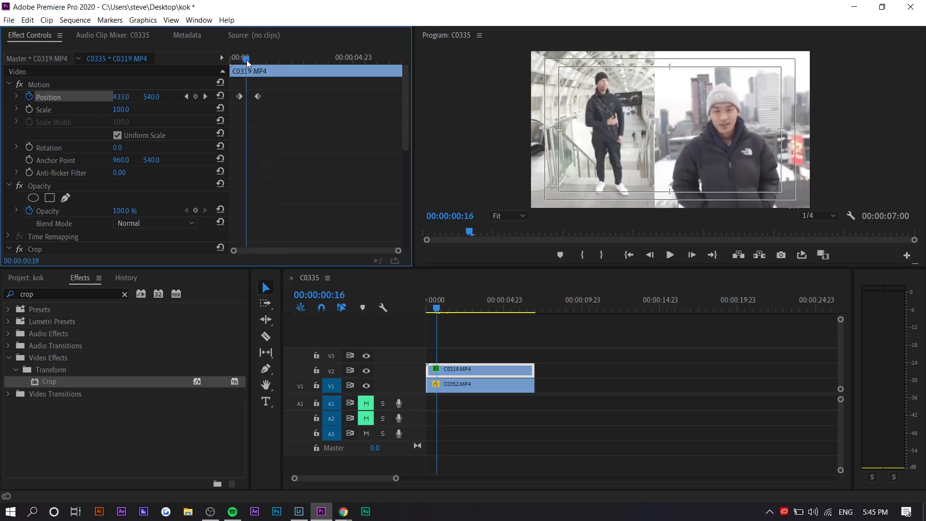
click(239, 97)
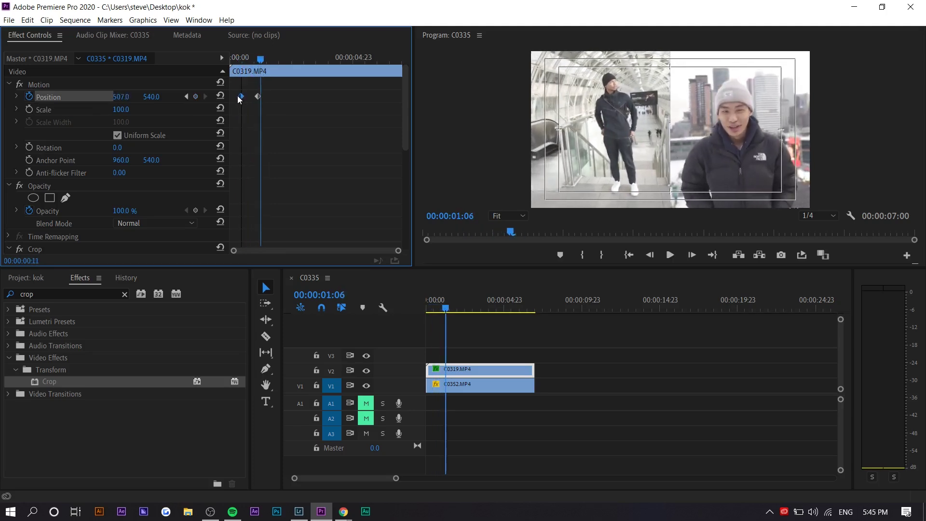
drag(251, 61, 232, 59)
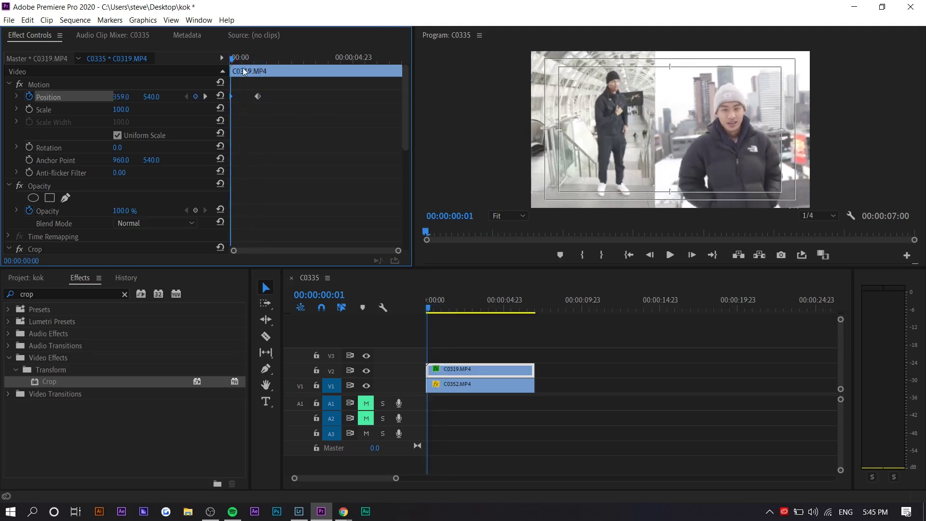
key(space)
- Move the second Position keyframe of C0319.MP4 closer to the first for a faster slide-in, and play it back
drag(257, 96, 243, 97)
drag(243, 59, 224, 62)
key(space)
key(space)
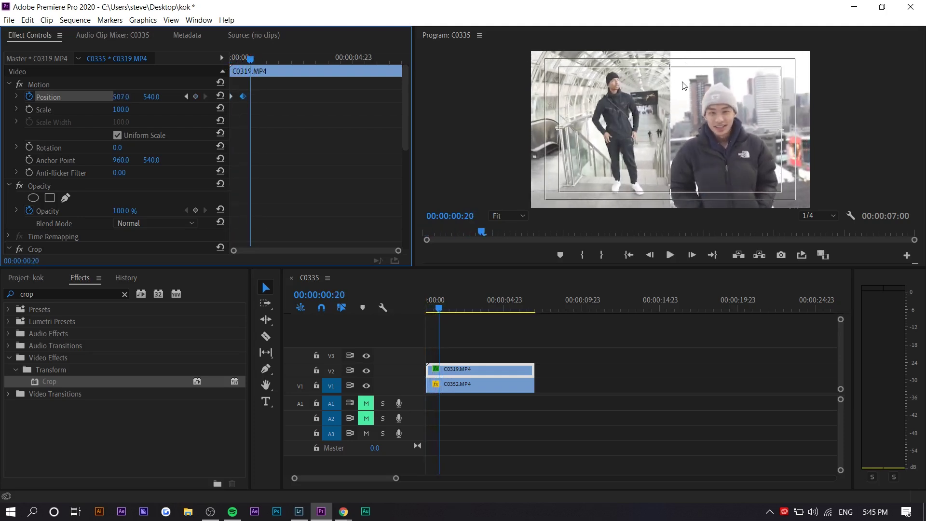
key(space)
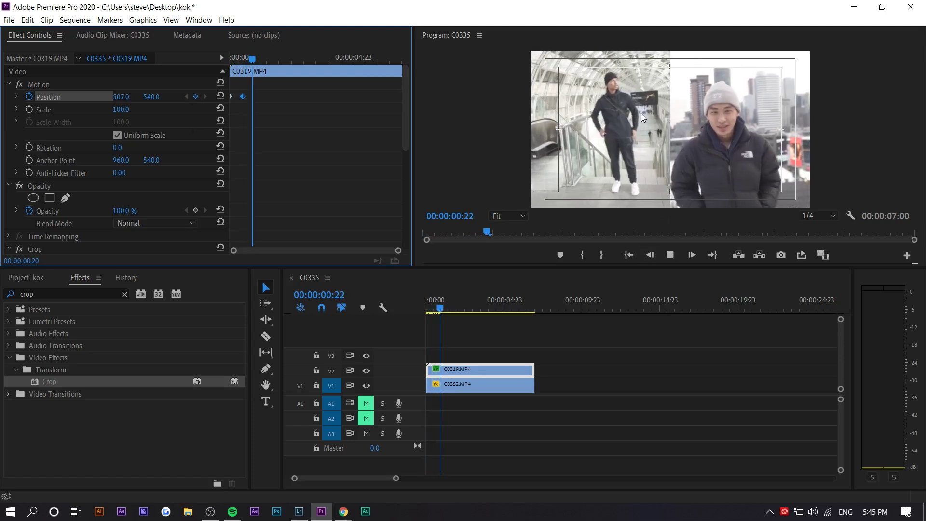
- Copy the Motion settings with Position keyframes from C0319.MP4 and paste them onto C0352.MP4 at the sequence start
drag(249, 58, 225, 60)
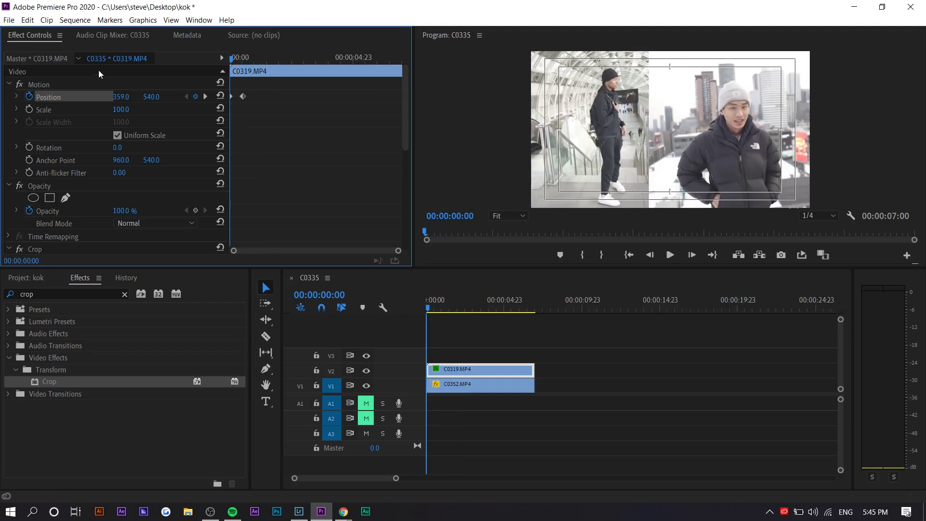
click(88, 83)
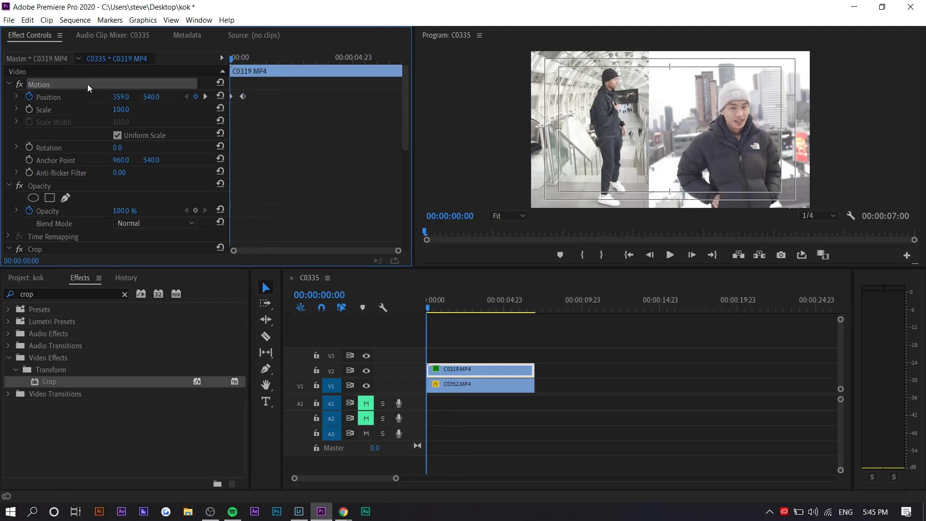
click(491, 386)
click(278, 119)
key(ctrl+v)
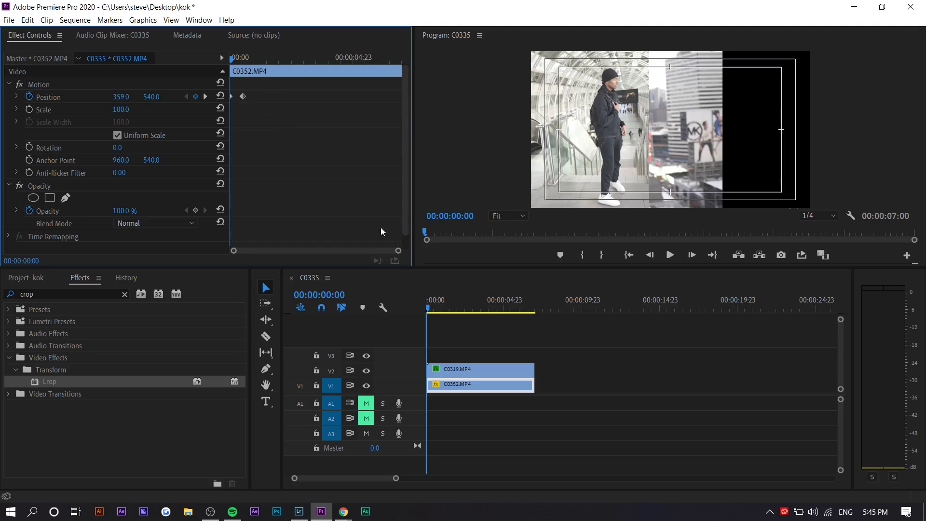
- Set the horizontal Position keyframes of C0352.MP4 to 1540 at 00:00:00:13 and 965 at the clip's start
drag(397, 250, 312, 250)
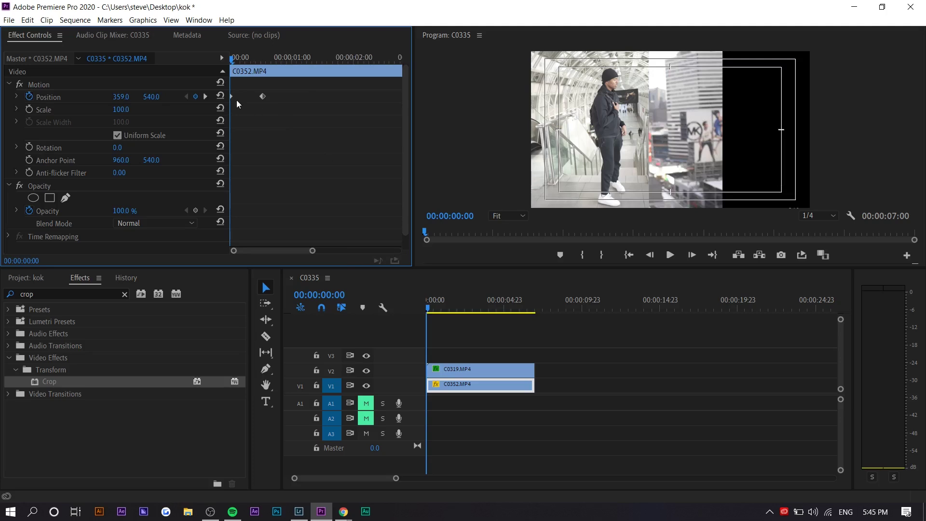
click(265, 58)
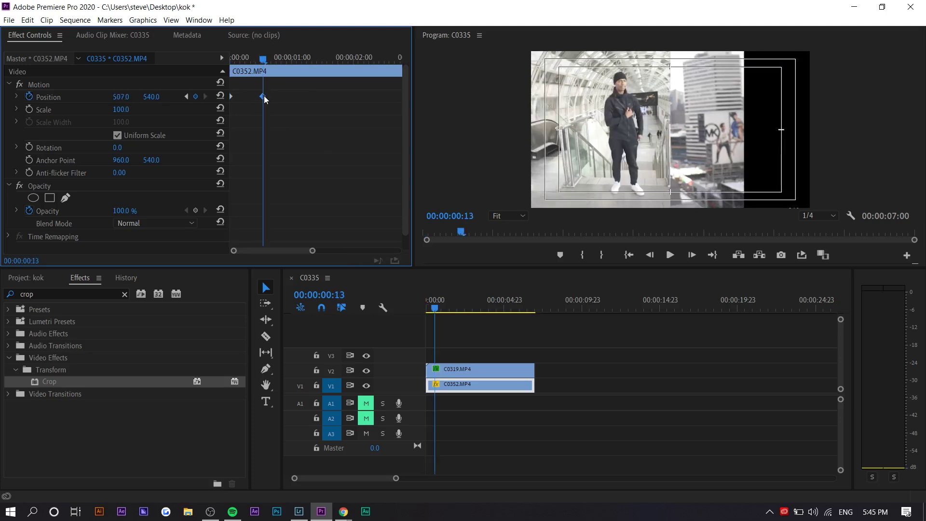
drag(120, 96, 371, 96)
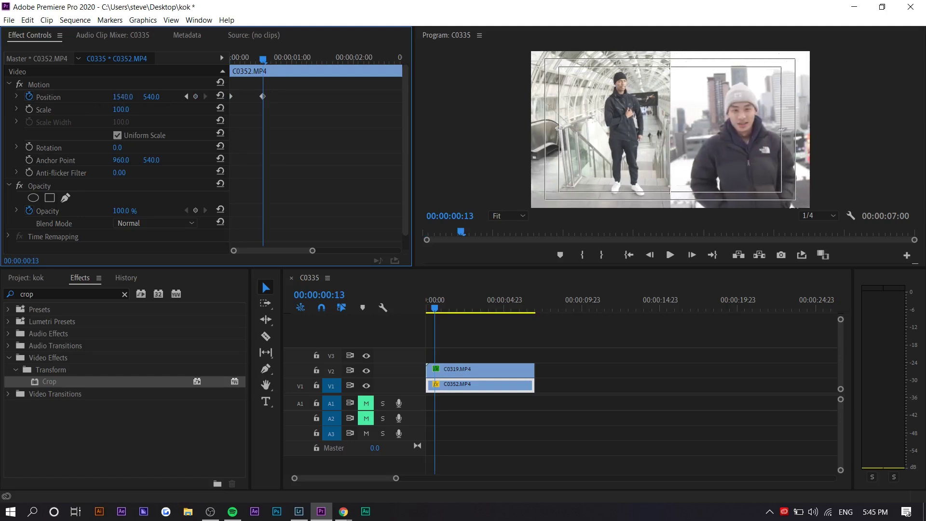
drag(237, 61, 221, 67)
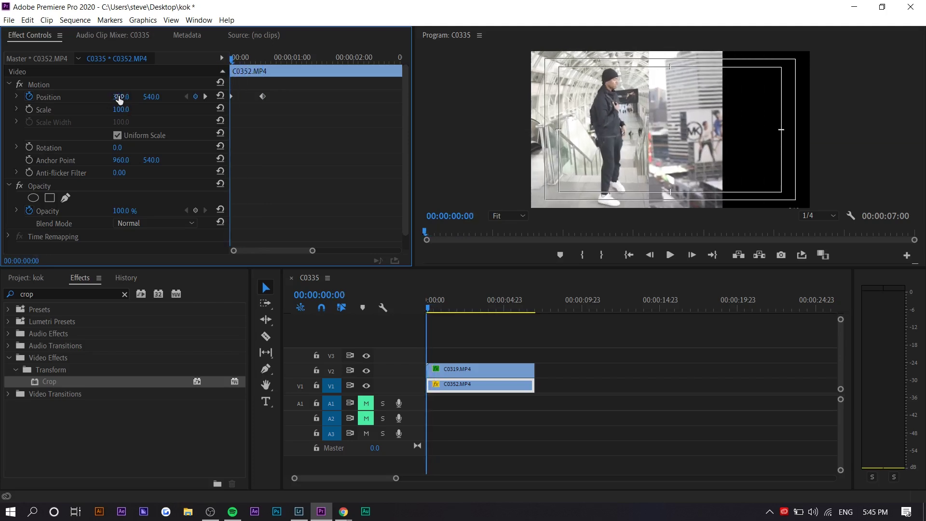
drag(121, 97, 402, 97)
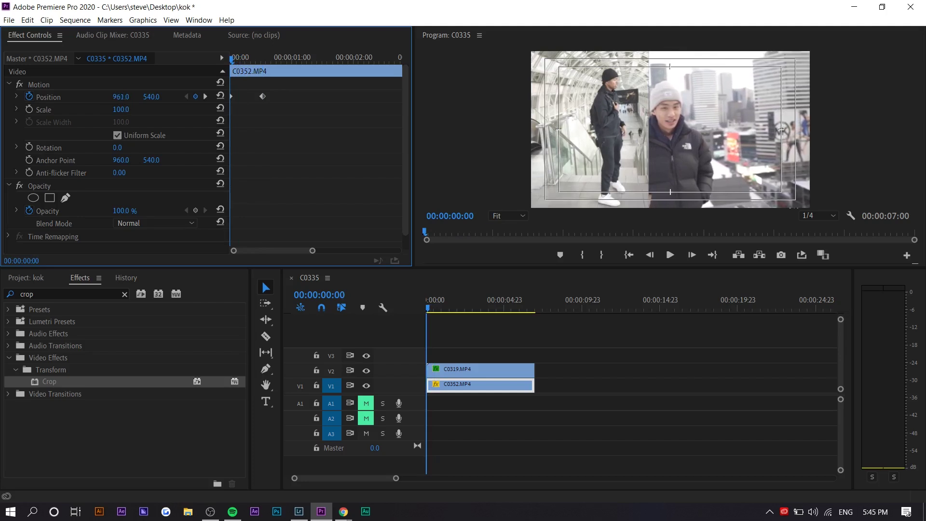
- Play the sequence from the start several times to review both clips sliding in
key(space)
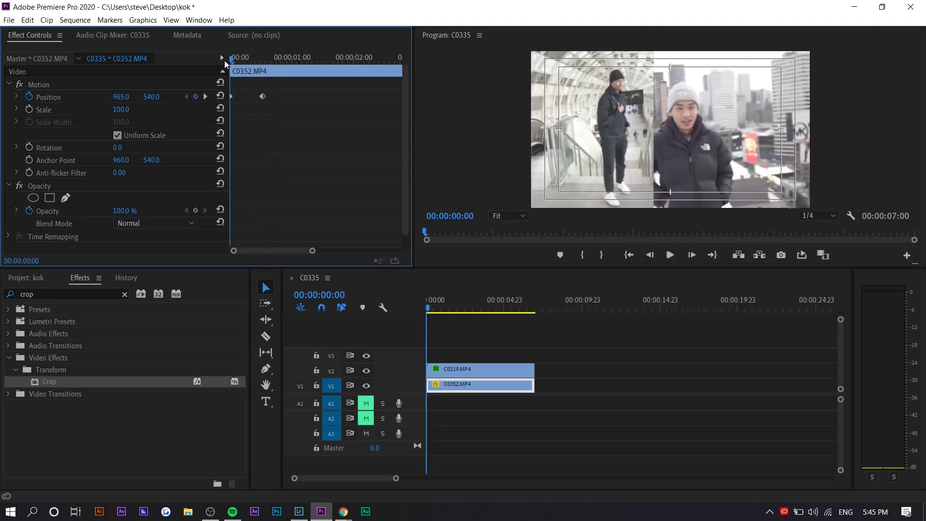
click(235, 62)
drag(235, 61, 229, 60)
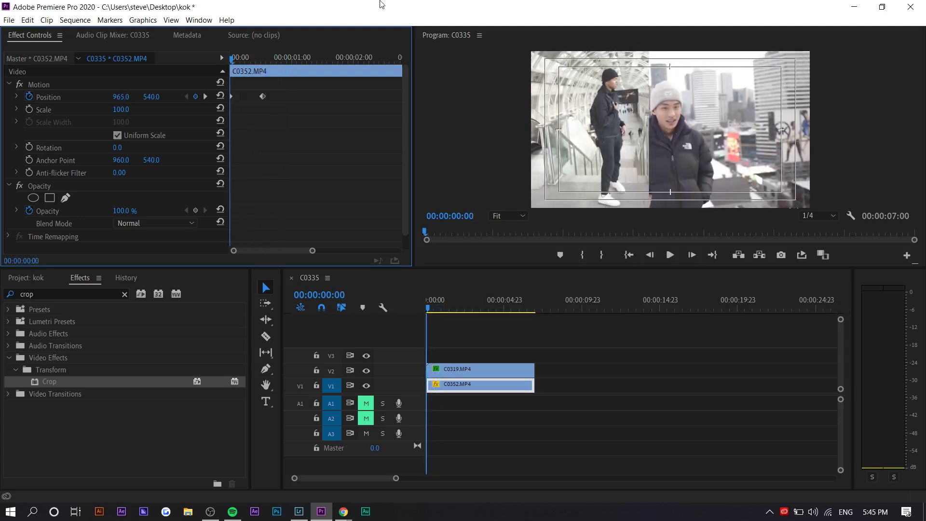
key(space)
key(space)
drag(238, 60, 208, 68)
key(space)
key(space)
key(space)
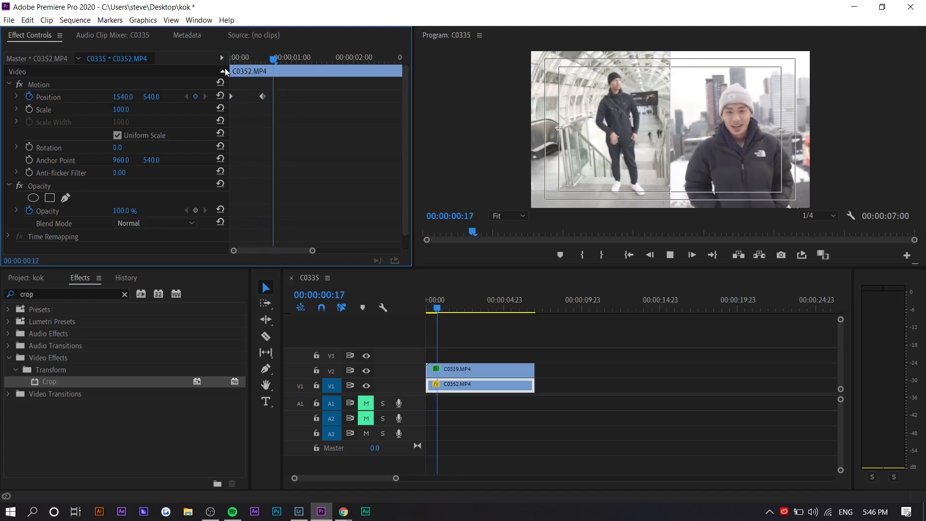
- Replace the starting Position keyframe of C0352.MP4 with its position from 00:00:00:06, and play the slide-in back
click(236, 58)
drag(236, 58, 246, 63)
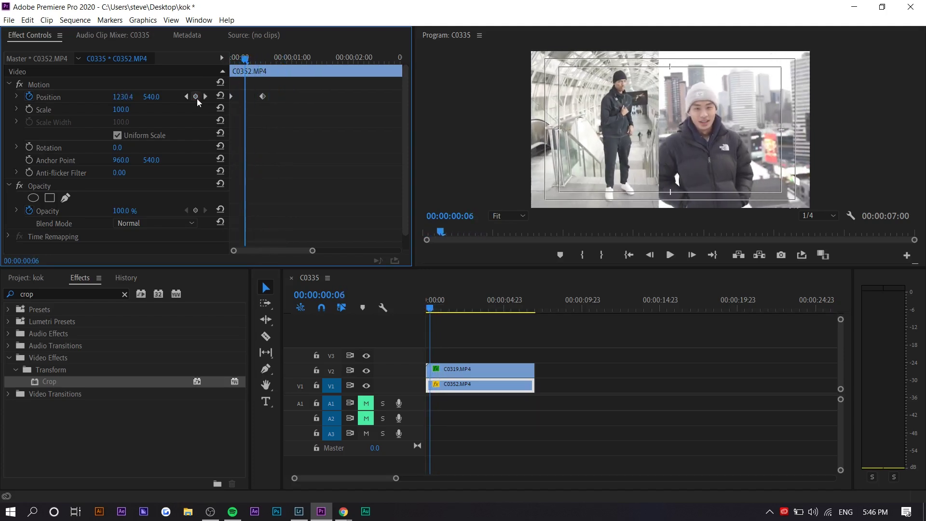
drag(243, 98, 222, 94)
key(space)
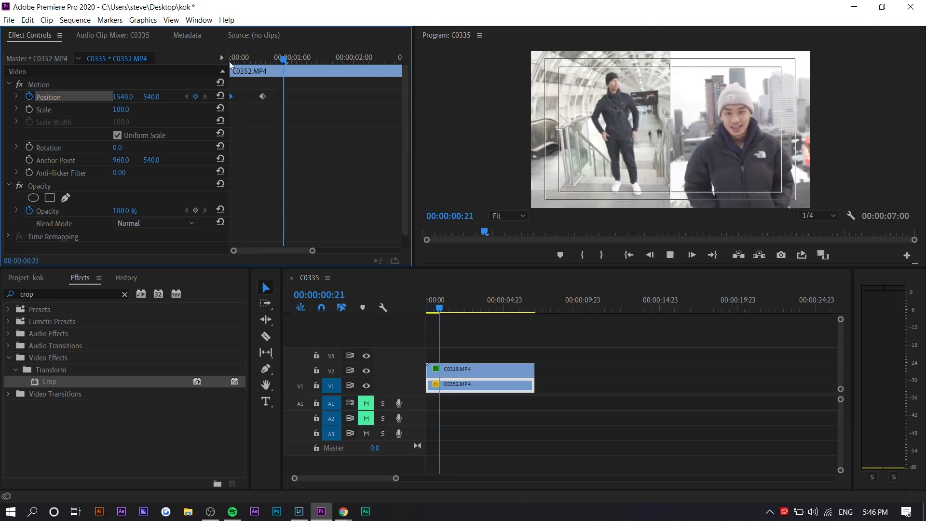